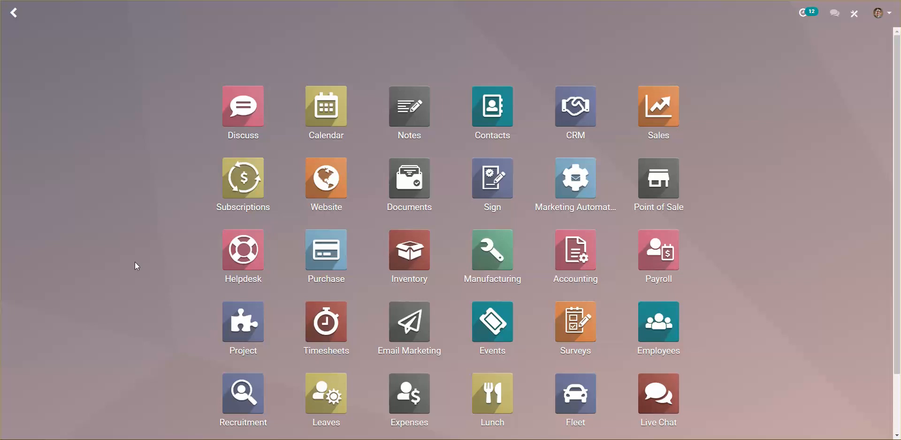
# - Open the Tax Exempt sales tax from the Accounting taxes, examine its definition, and return to the taxes list
pyautogui.click(591, 256)
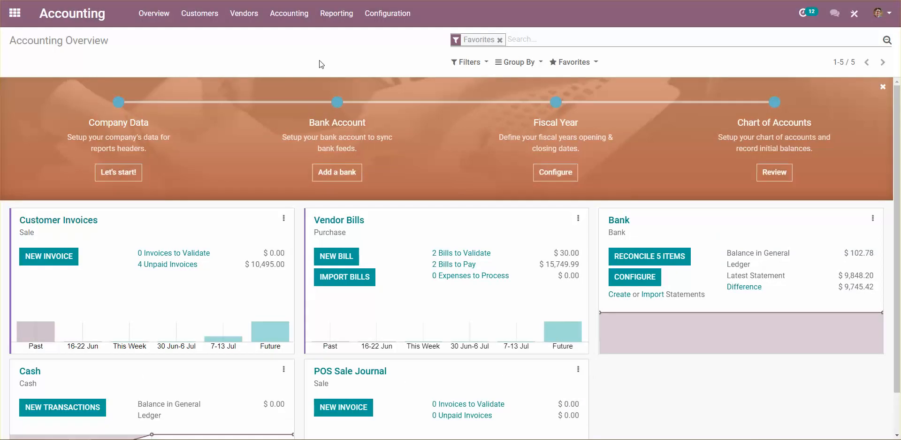
pyautogui.click(384, 24)
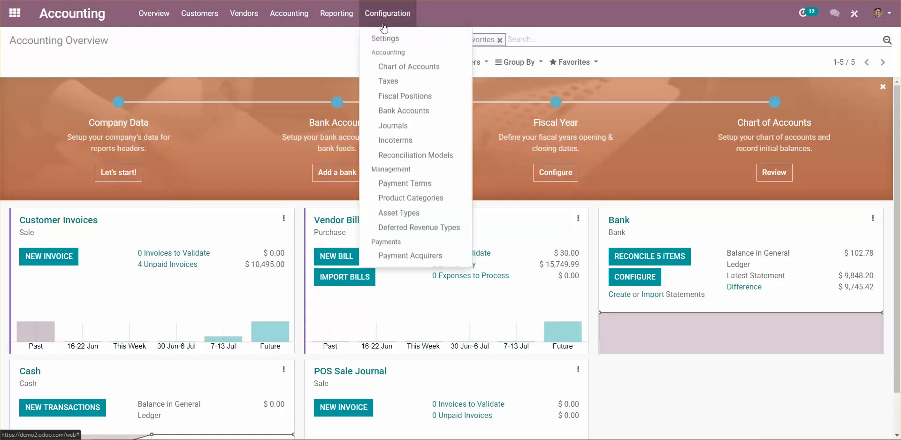
pyautogui.click(398, 82)
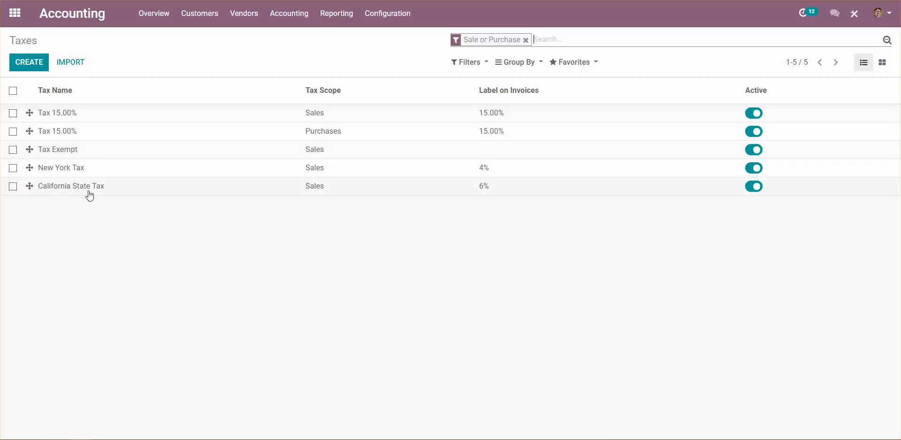
pyautogui.click(81, 150)
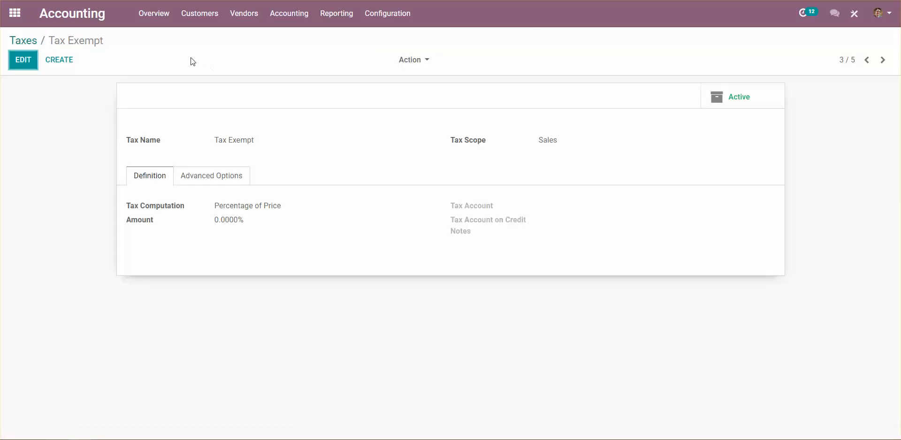
pyautogui.click(32, 44)
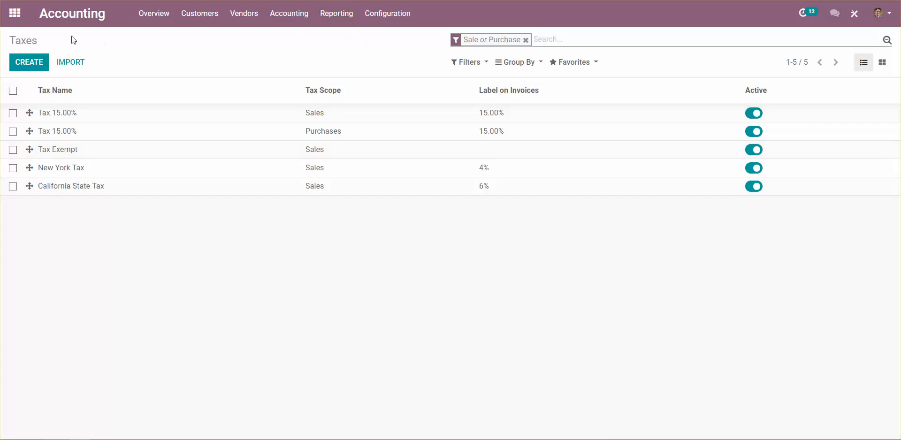
# - Open the Acoustic Bloc Screens product in Inventory and examine the customer tax assigned to it
pyautogui.click(15, 13)
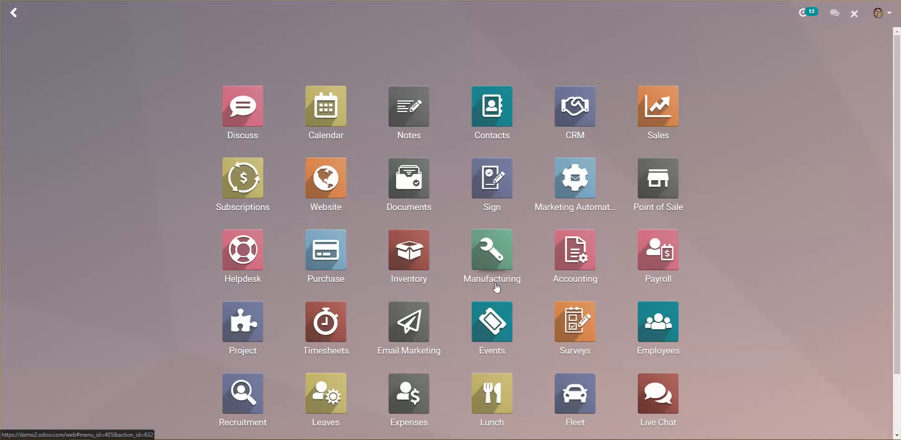
pyautogui.click(409, 263)
pyautogui.click(232, 19)
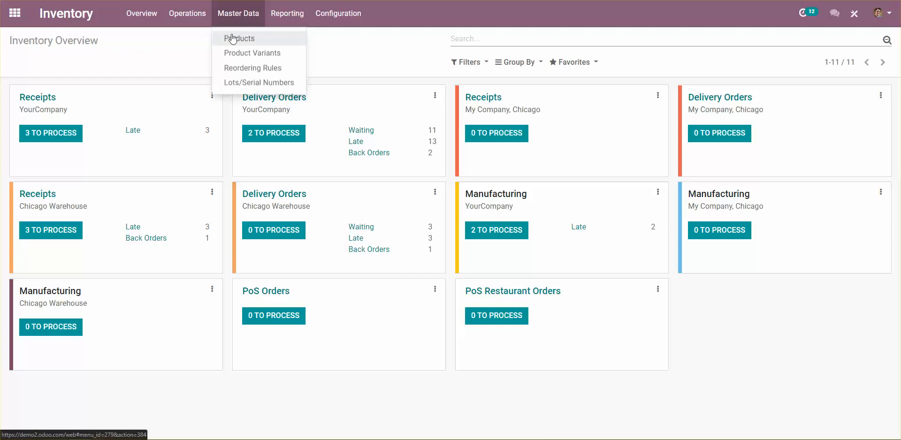
pyautogui.click(233, 38)
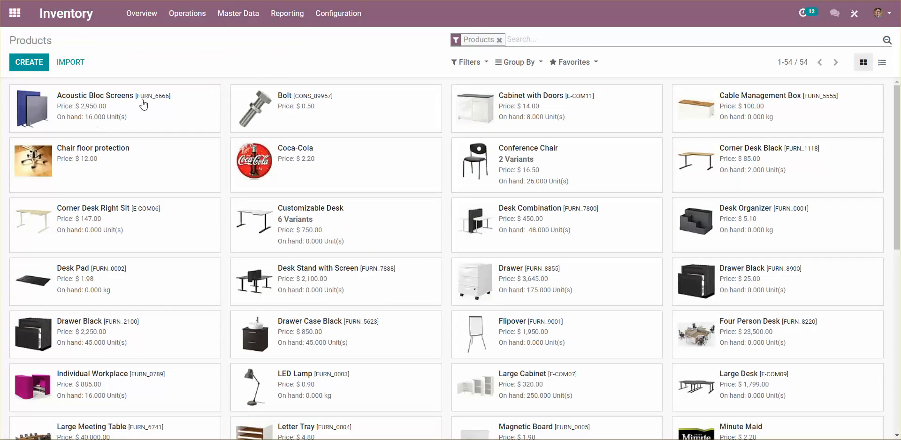
pyautogui.click(120, 104)
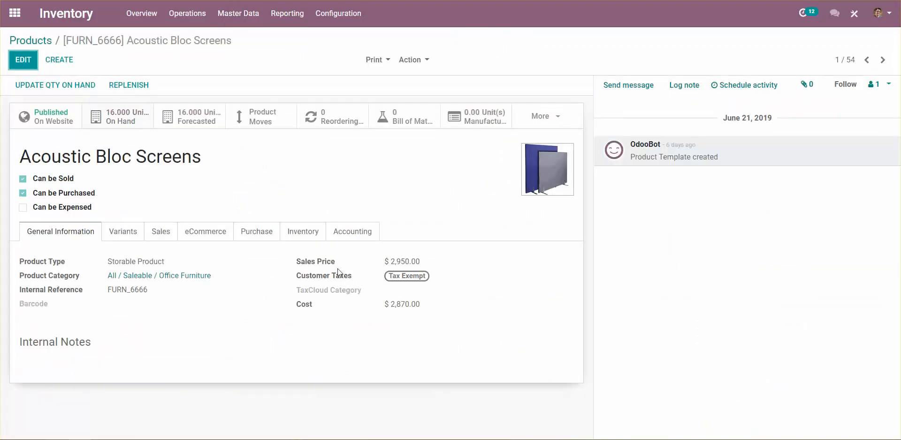
pyautogui.moveTo(378, 280); pyautogui.dragTo(330, 278)
pyautogui.click(350, 280)
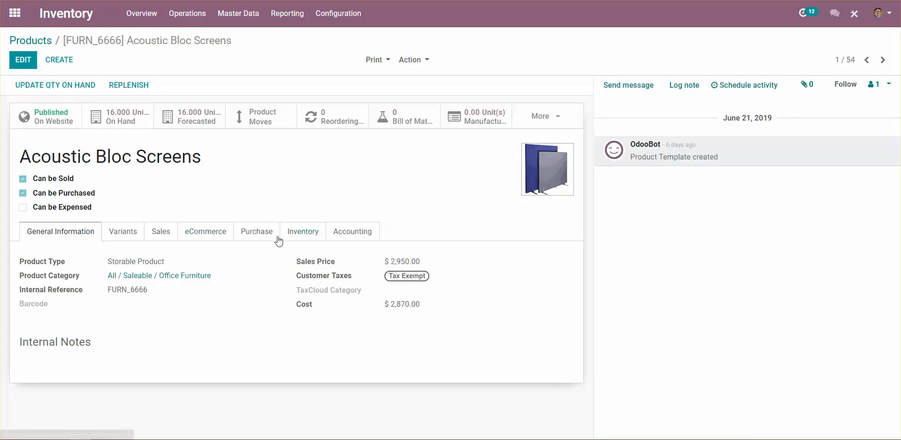
# - Edit the Acoustic Bloc Screens product to view its available customer tax choices, and save it with Tax Exempt
pyautogui.click(27, 68)
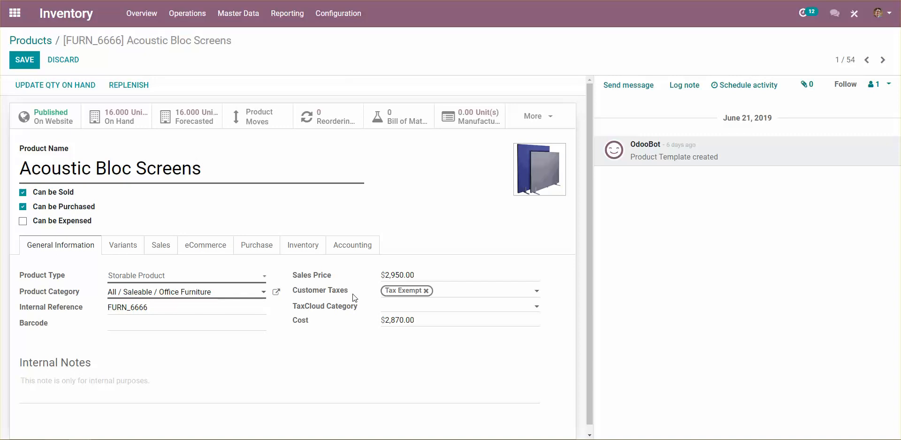
pyautogui.moveTo(353, 294); pyautogui.dragTo(300, 295)
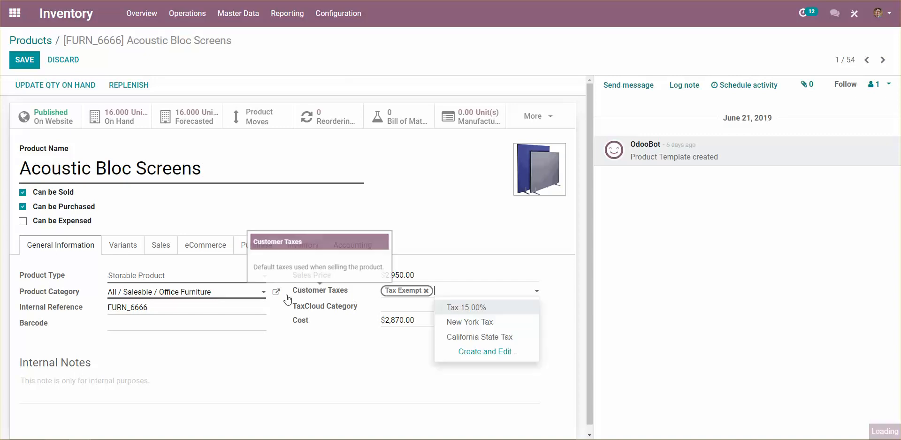
pyautogui.click(20, 68)
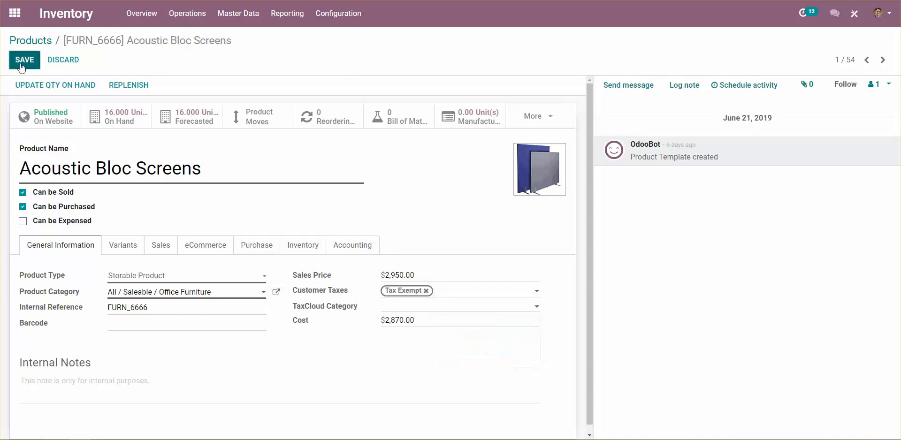
# - Start a new sales quotation for the customer Azure Interior
pyautogui.click(15, 27)
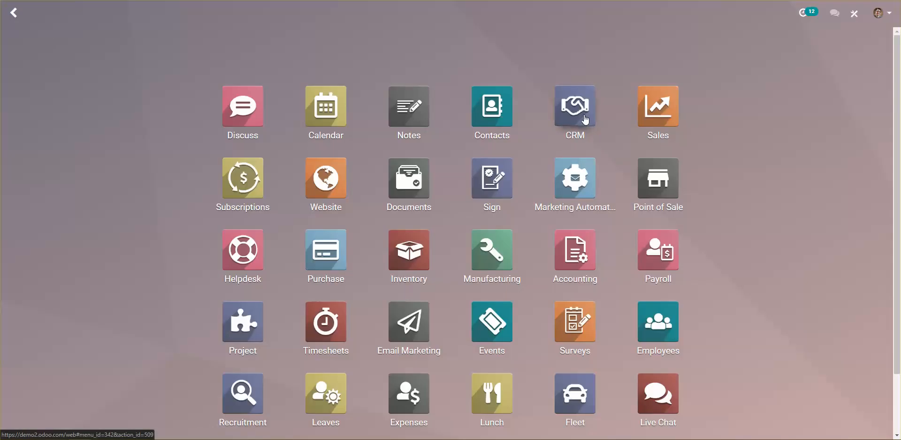
pyautogui.click(656, 123)
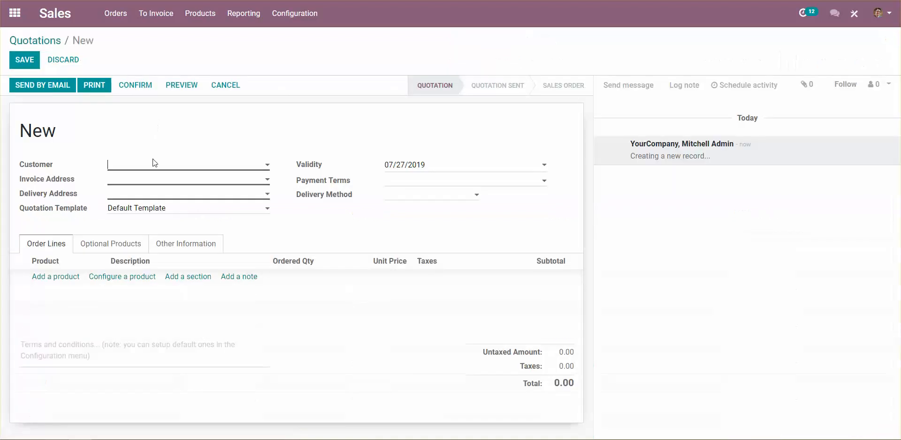
pyautogui.click(147, 166)
pyautogui.click(141, 181)
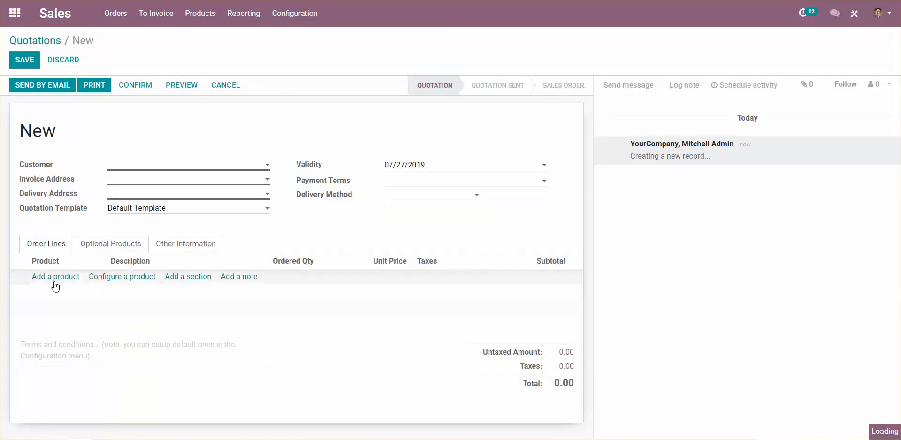
# - Enter Acoustic Bloc Screens in a new order line to check its default tax, and discard the line and the quotation
pyautogui.click(106, 279)
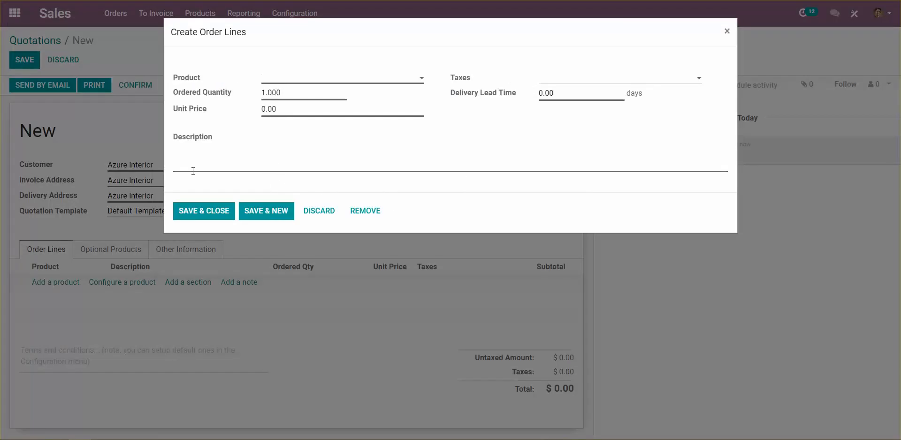
pyautogui.write('bloc')
pyautogui.press('Return')
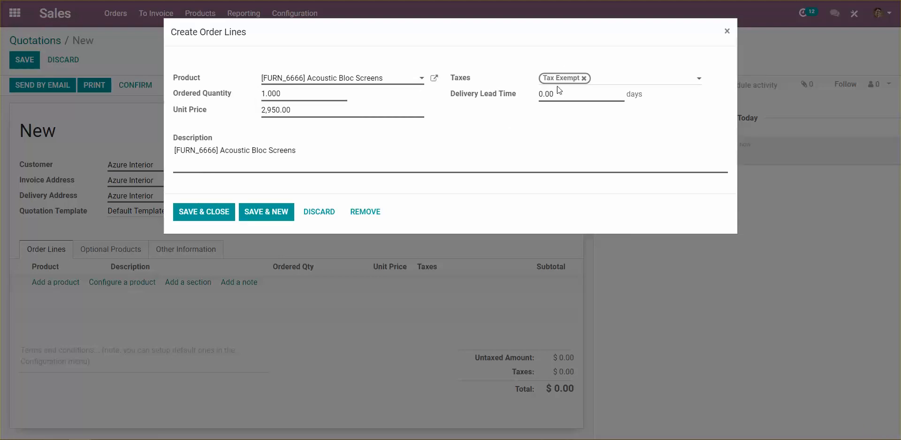
pyautogui.click(374, 214)
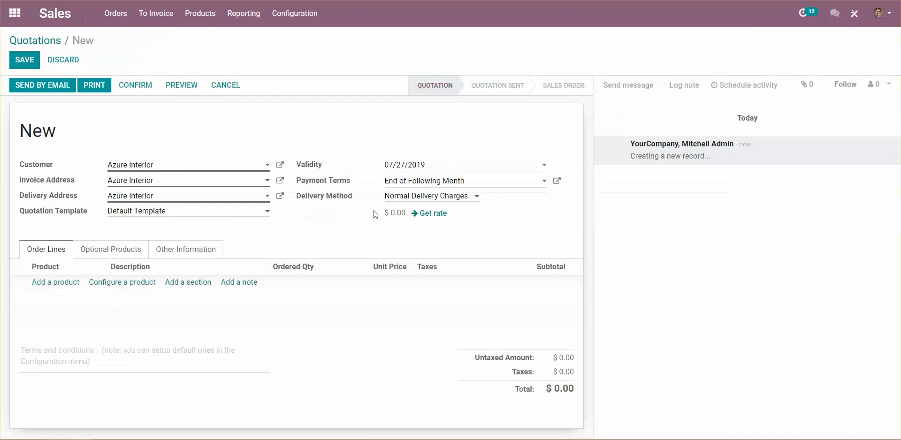
pyautogui.click(63, 60)
pyautogui.click(280, 96)
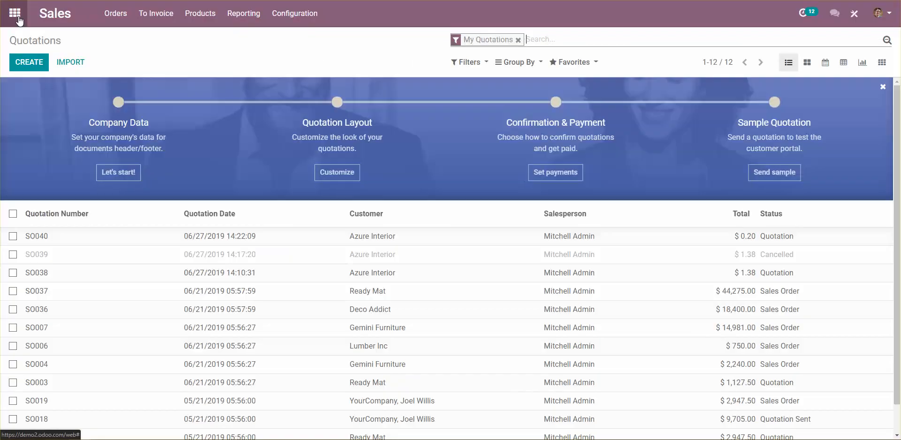
# - Open the New York State fiscal position in Accounting and examine which tax replaces Tax Exempt
pyautogui.click(14, 13)
pyautogui.click(575, 253)
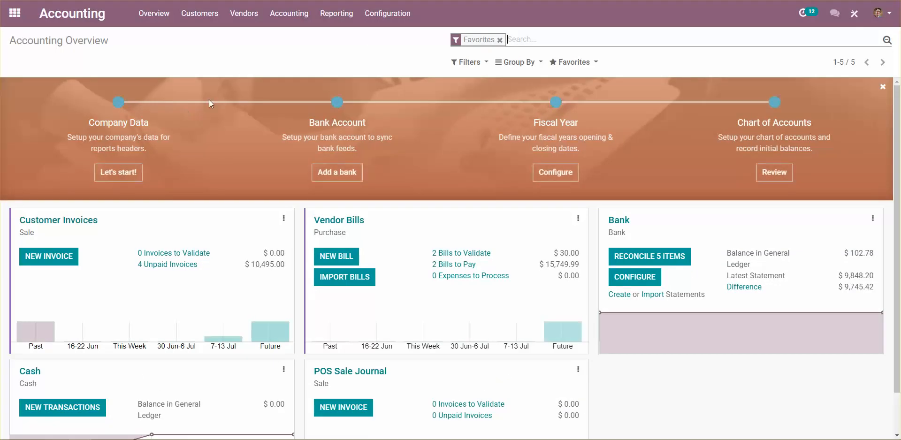
pyautogui.click(387, 14)
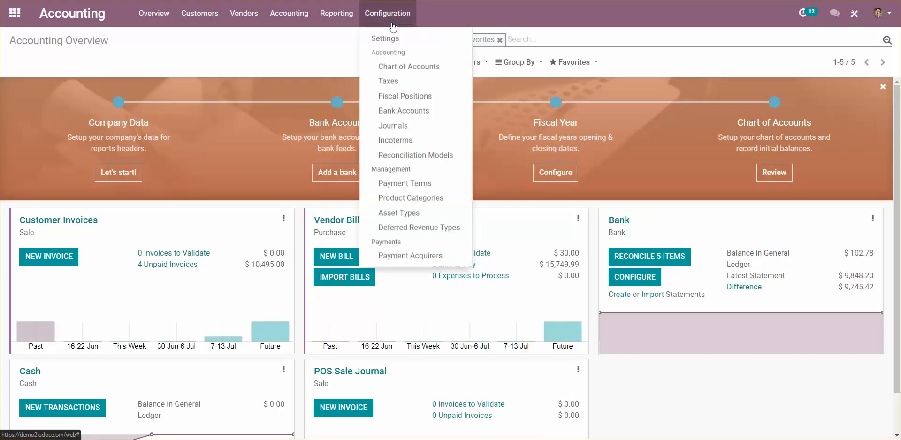
pyautogui.click(400, 96)
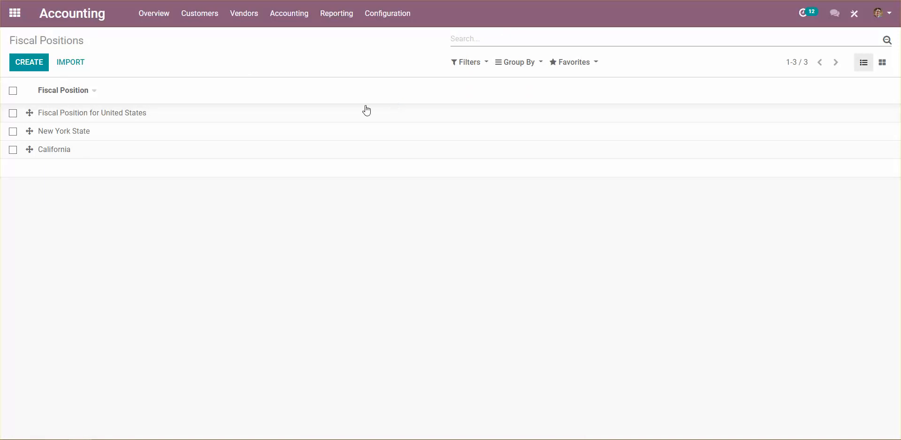
pyautogui.click(65, 134)
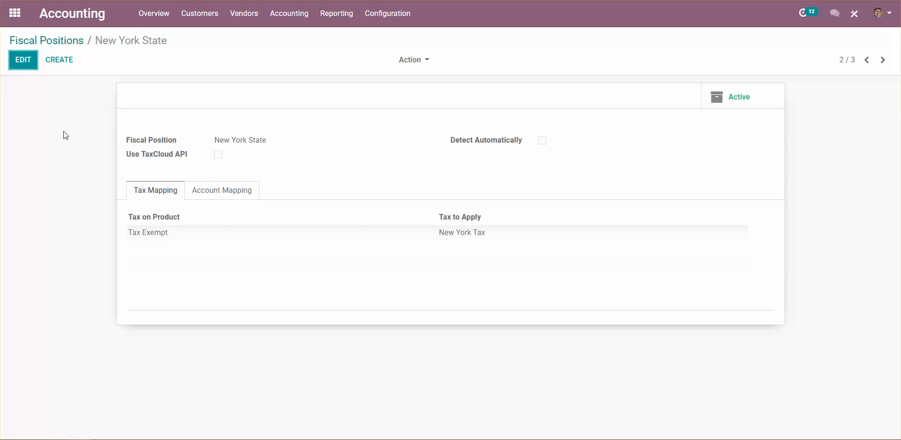
# - Review the account mapping and tax mapping of the New York State fiscal position in edit mode, and save it
pyautogui.click(23, 60)
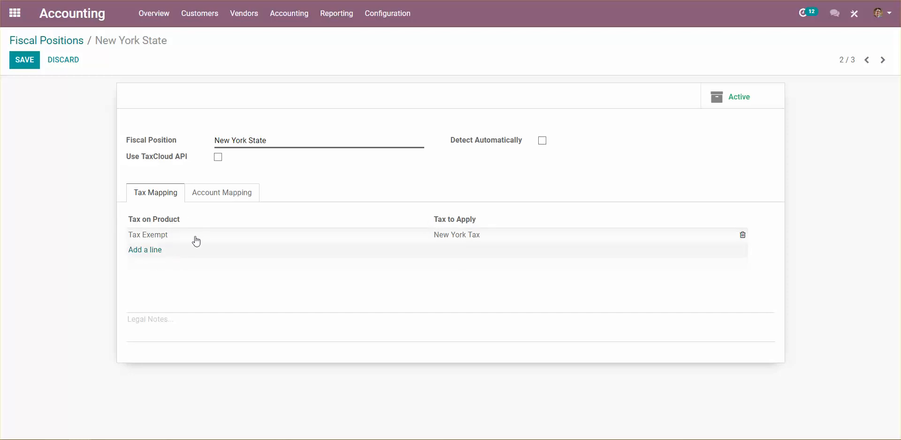
pyautogui.click(221, 200)
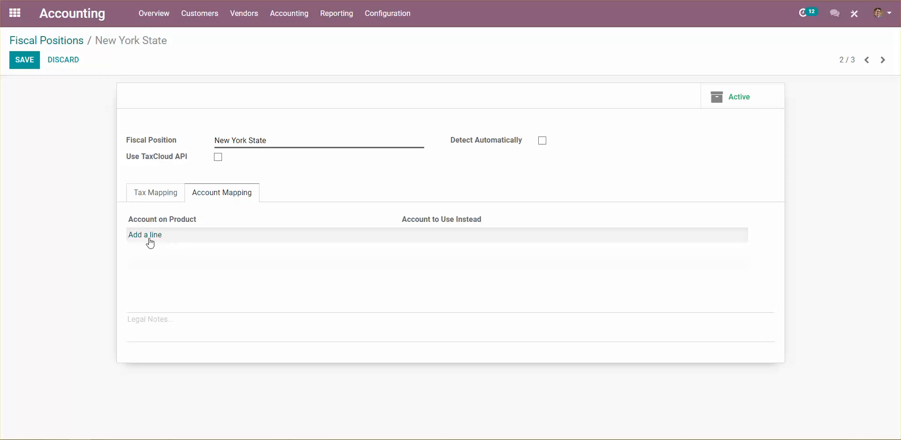
pyautogui.click(162, 198)
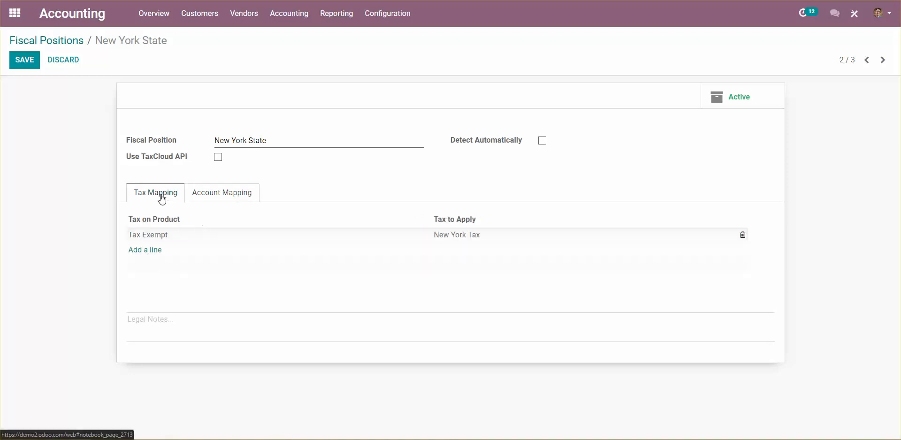
pyautogui.click(24, 60)
# - Examine the California fiscal position's tax mapping, and check the state tax rates in the taxes list
pyautogui.click(880, 60)
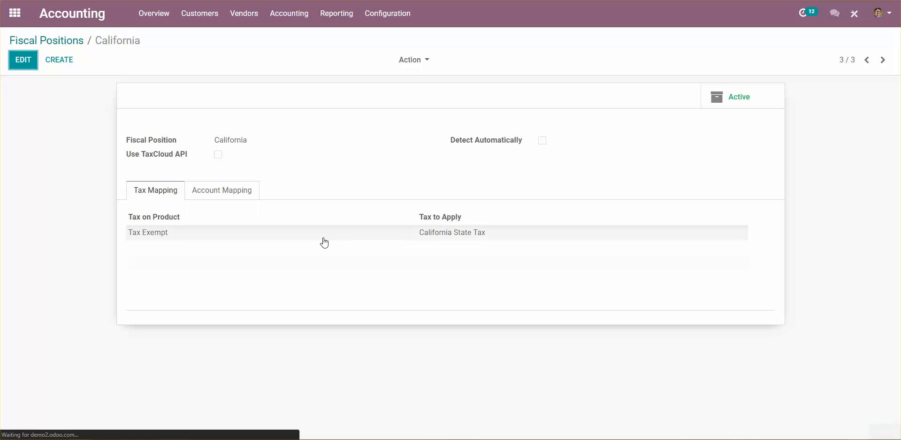
pyautogui.click(383, 24)
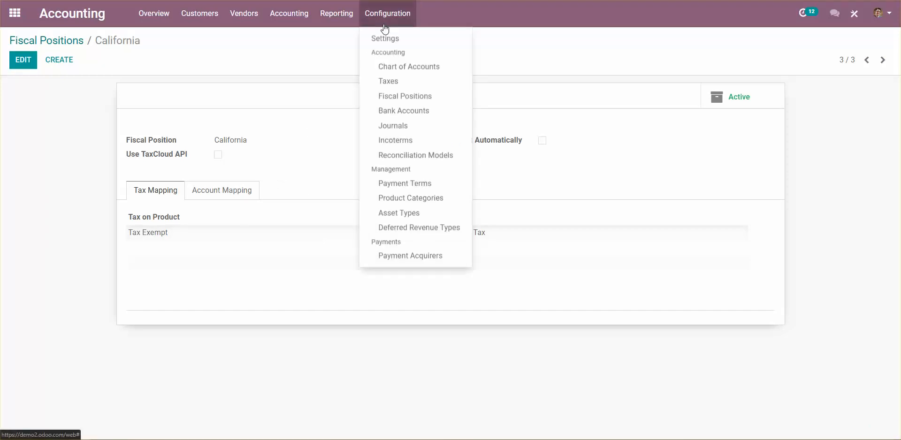
pyautogui.click(389, 83)
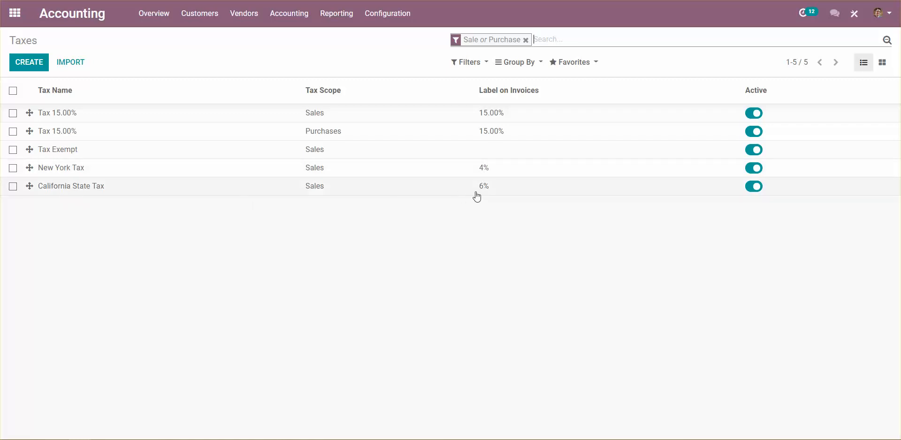
# - Search Contacts by name for New York and California, and open the California Business contact
pyautogui.click(22, 27)
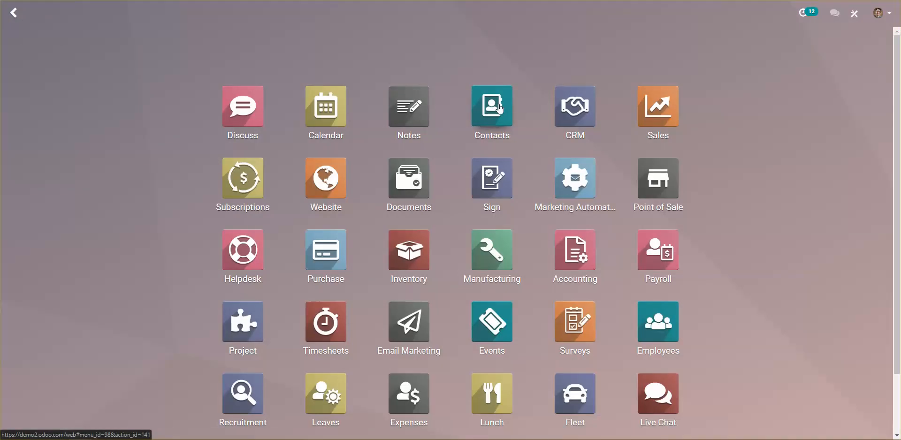
pyautogui.click(500, 109)
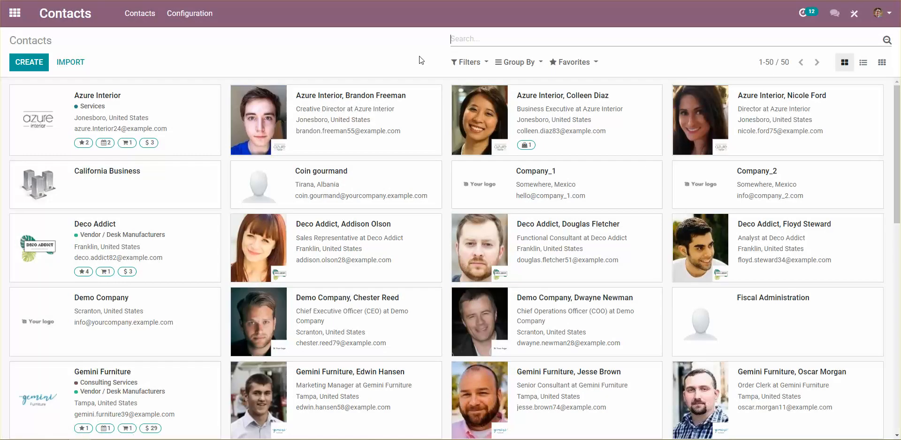
pyautogui.write('New York')
pyautogui.press('Return')
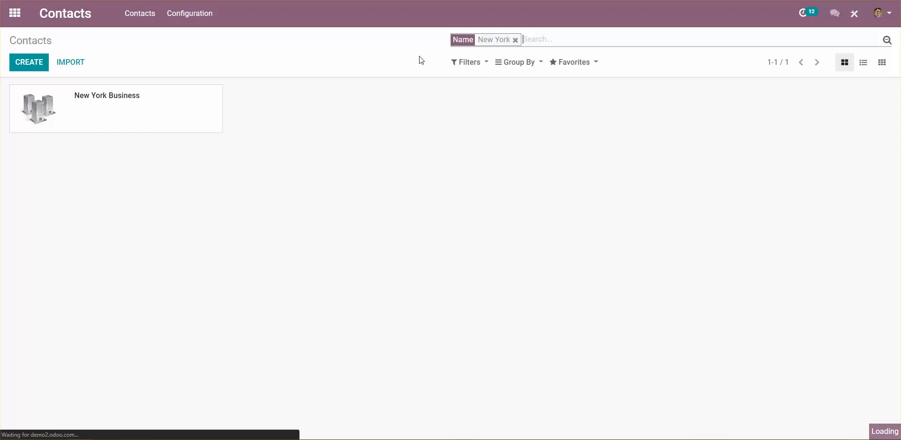
pyautogui.write('California')
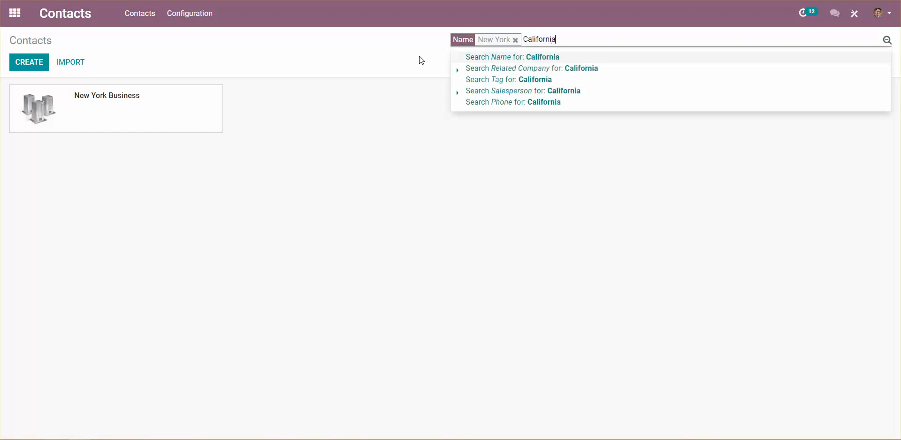
pyautogui.press('Return')
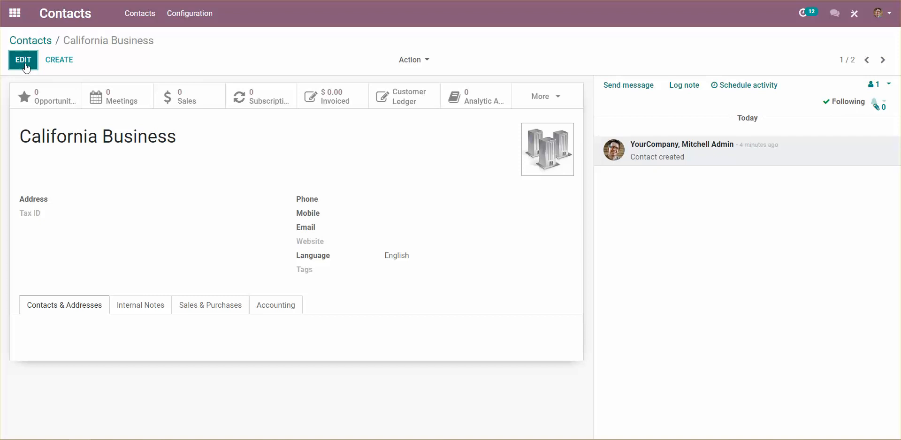
# - Check the fiscal position assigned in the California Business contact's sales and purchase settings
pyautogui.click(178, 307)
pyautogui.scroll(-3, 181, 305)
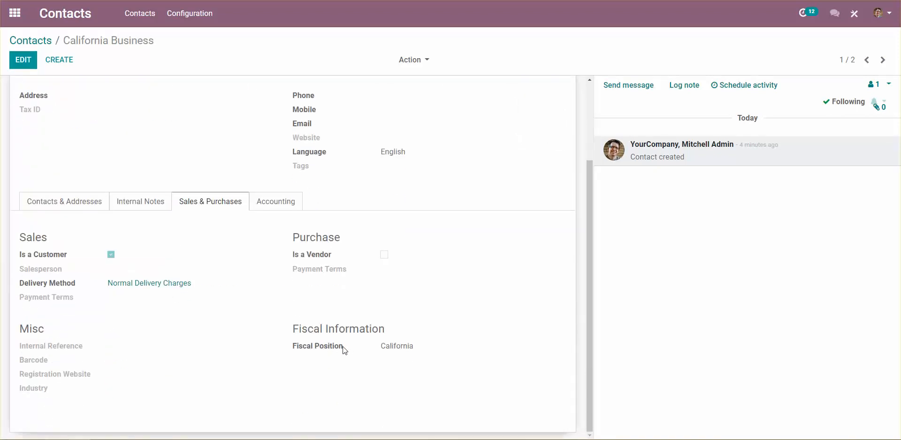
pyautogui.moveTo(342, 351); pyautogui.dragTo(293, 351)
pyautogui.click(331, 353)
pyautogui.scroll(3, 331, 353)
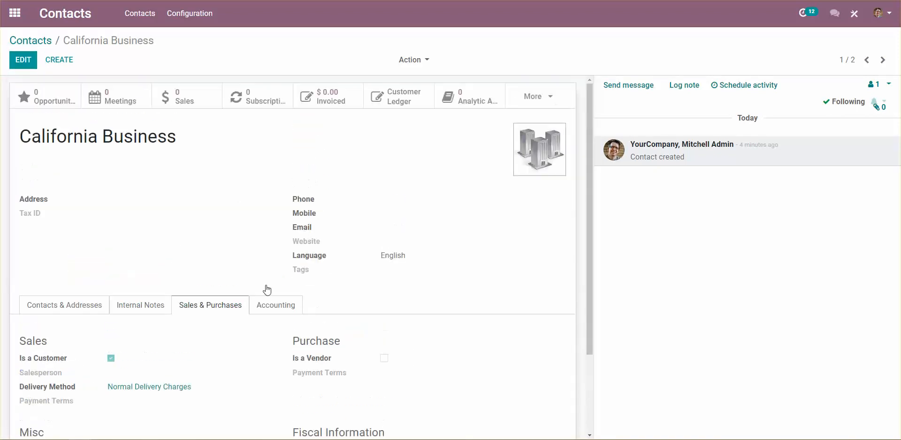
# - Go to the New York Business contact and check its assigned fiscal position
pyautogui.click(886, 63)
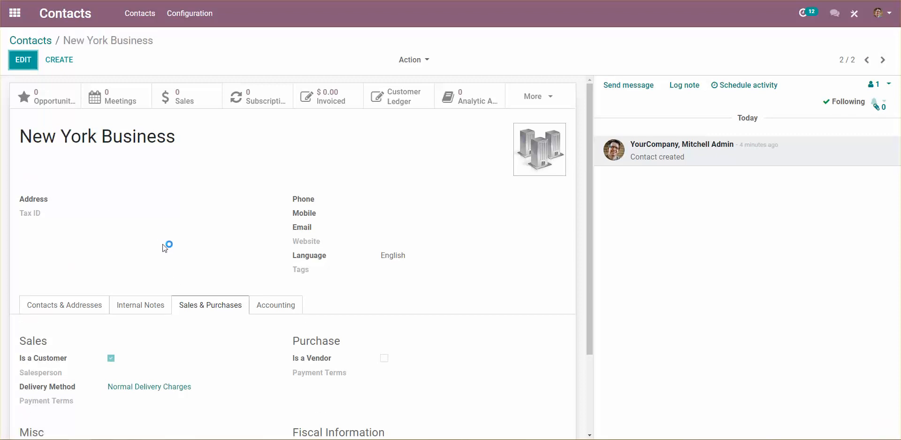
pyautogui.scroll(-3, 211, 289)
pyautogui.moveTo(438, 349); pyautogui.dragTo(346, 347)
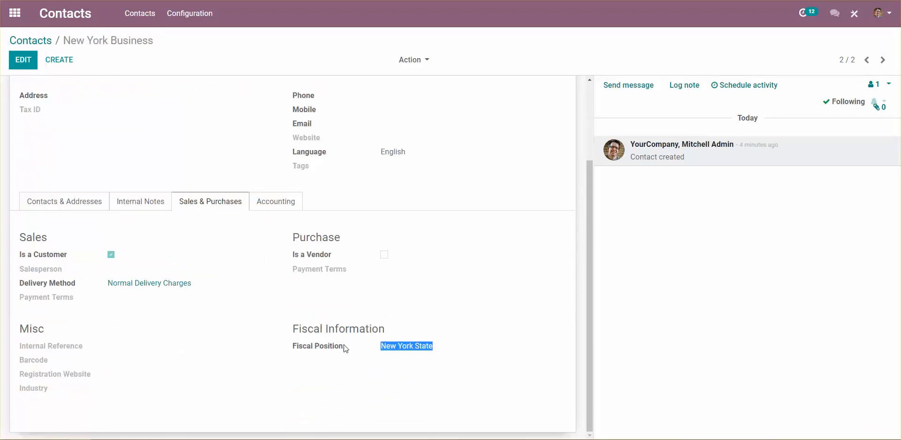
pyautogui.click(290, 281)
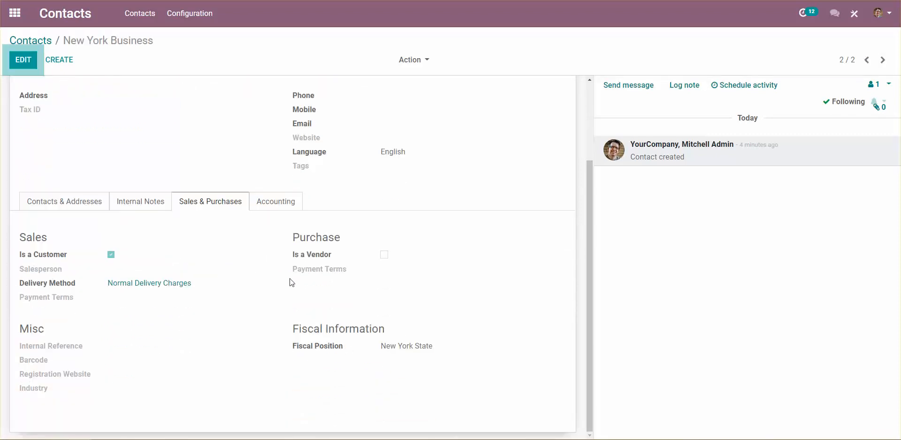
# - Switch to the Sales app and create a new quotation for customer Azure Interior
pyautogui.click(16, 18)
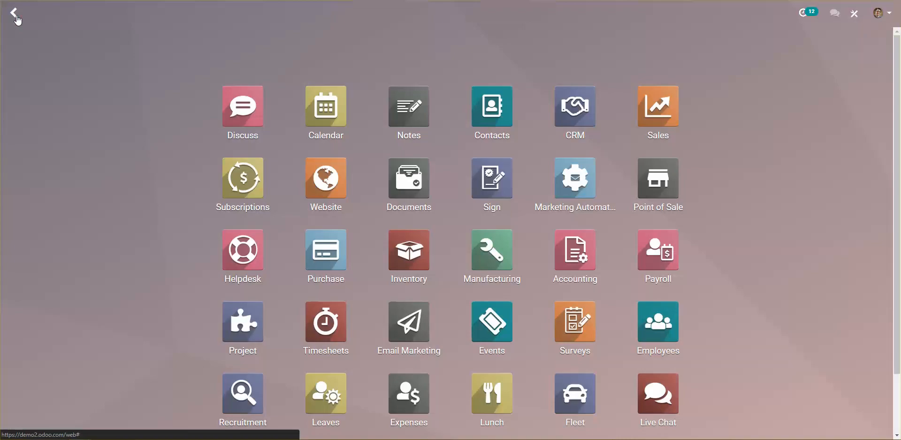
pyautogui.click(671, 133)
pyautogui.click(28, 66)
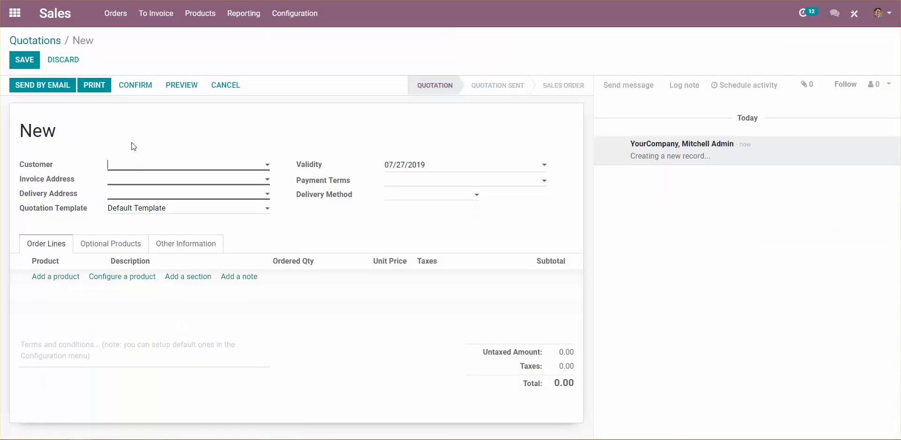
pyautogui.doubleClick(46, 168)
pyautogui.click(143, 170)
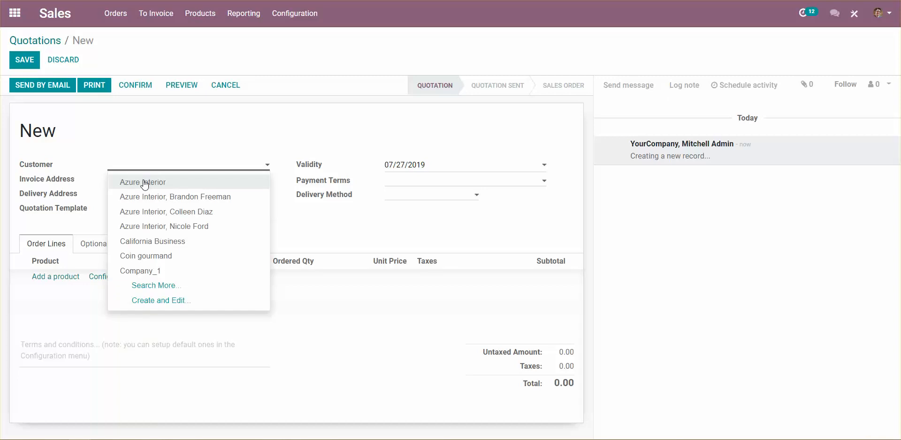
pyautogui.click(145, 181)
# - Examine the Azure Interior quotation's other information for an assigned fiscal position
pyautogui.click(171, 251)
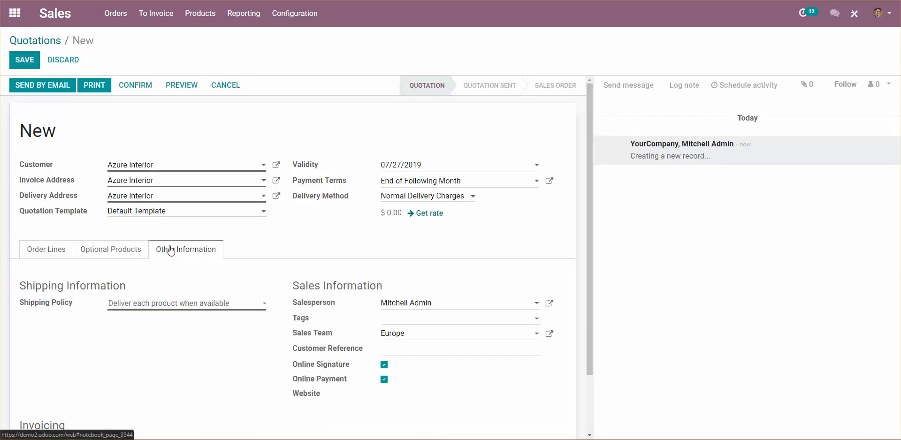
pyautogui.scroll(-1, 171, 251)
pyautogui.scroll(-1, 171, 251)
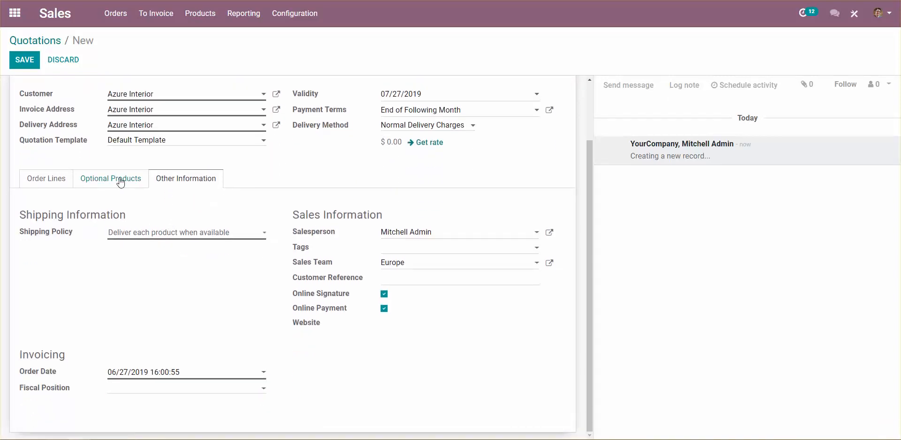
pyautogui.scroll(1, 145, 243)
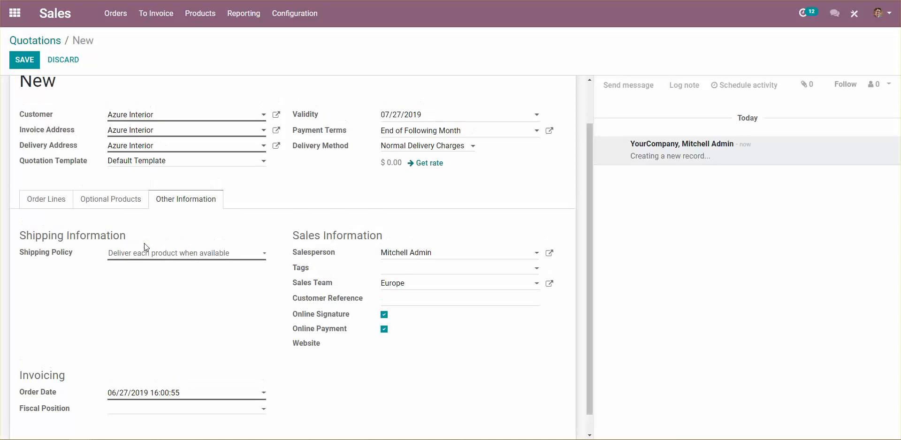
pyautogui.click(114, 230)
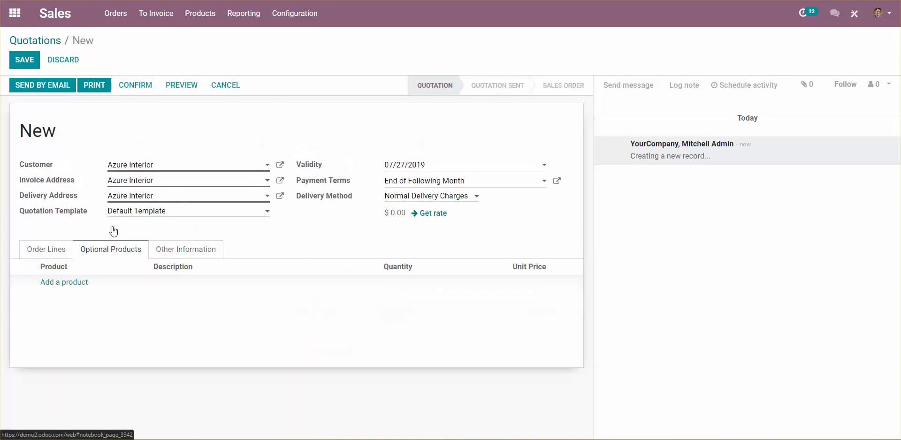
# - Draft an order line for Acoustic Bloc Screens to check its tax for Azure Interior, and remove the line
pyautogui.click(49, 253)
pyautogui.click(51, 284)
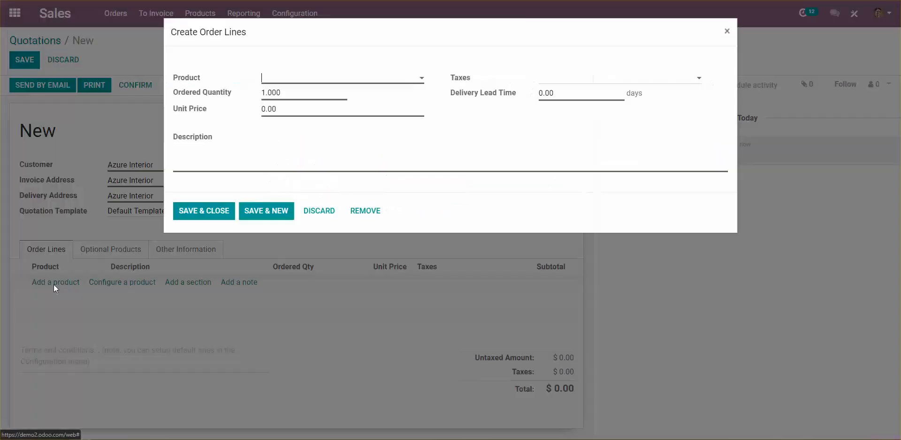
pyautogui.click(291, 83)
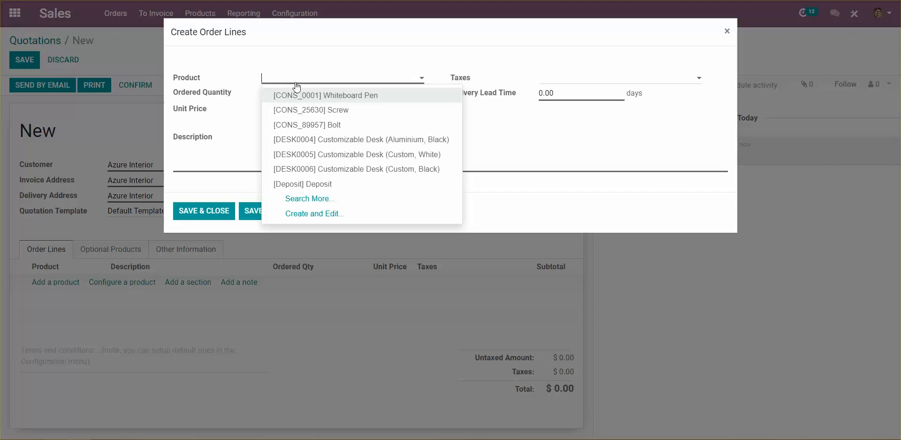
pyautogui.write('blo')
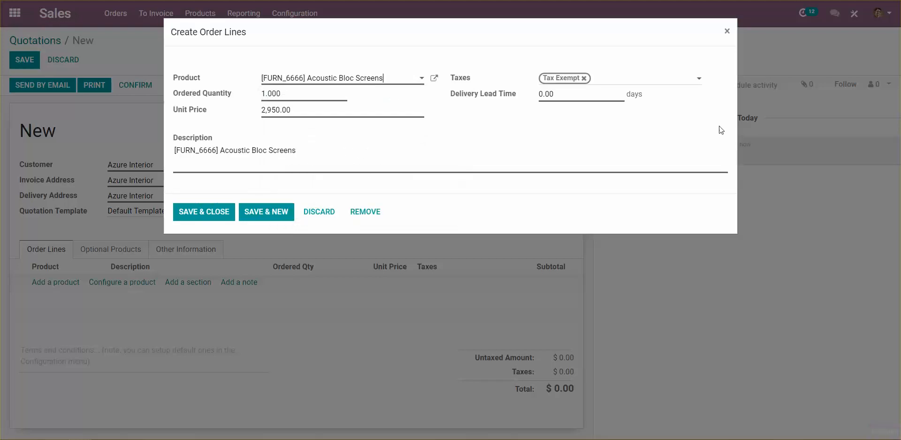
pyautogui.click(371, 213)
# - Change the quotation's customer to California Business
pyautogui.click(168, 168)
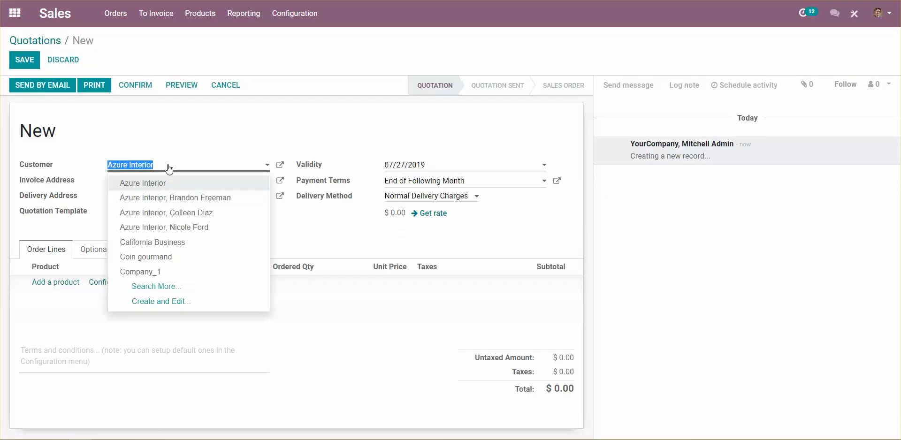
pyautogui.write('cal')
pyautogui.press('Return')
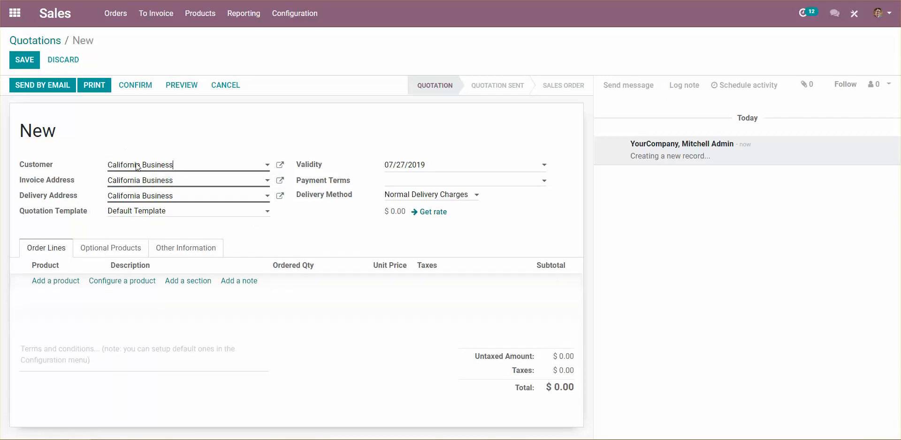
# - Draft an Acoustic Bloc Screens order line to check its tax for California Business, and discard the line
pyautogui.click(56, 281)
pyautogui.write('Bloc')
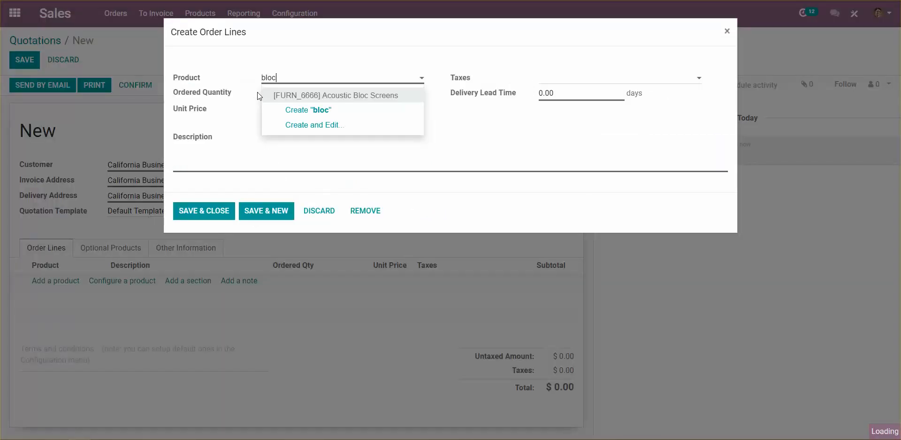
pyautogui.click(278, 97)
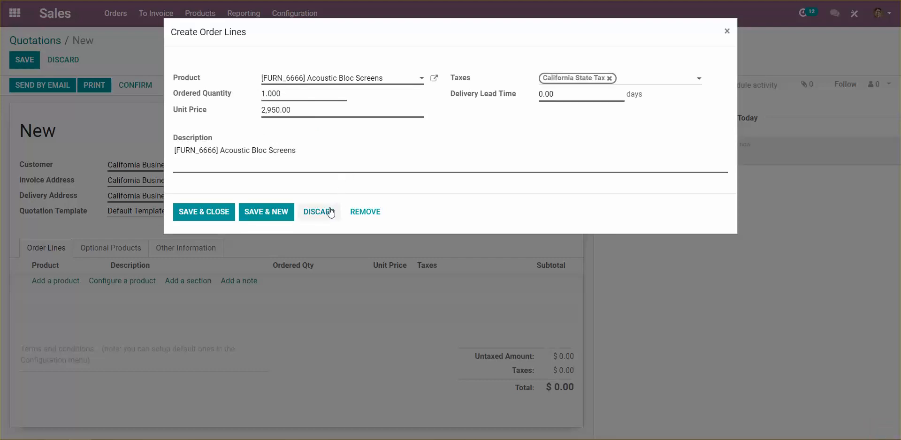
pyautogui.click(311, 212)
# - Change the quotation's customer to New York Business and draft an order line for Acoustic Bloc Screens
pyautogui.click(203, 165)
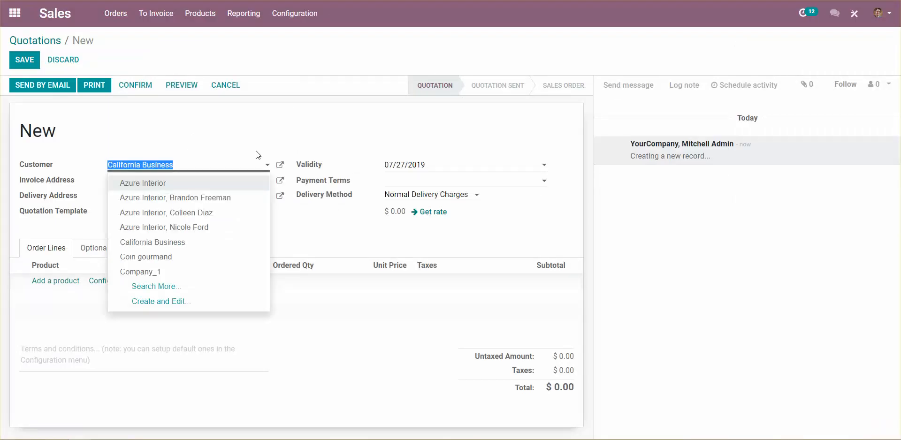
pyautogui.write('new')
pyautogui.press('Return')
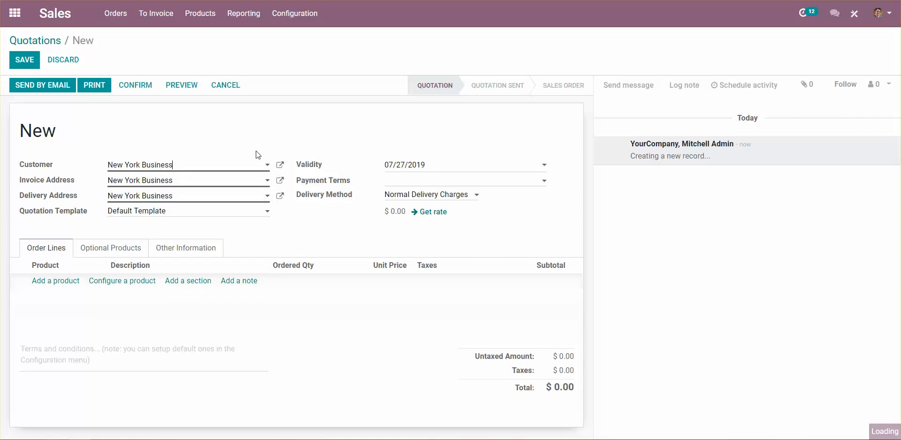
pyautogui.click(67, 281)
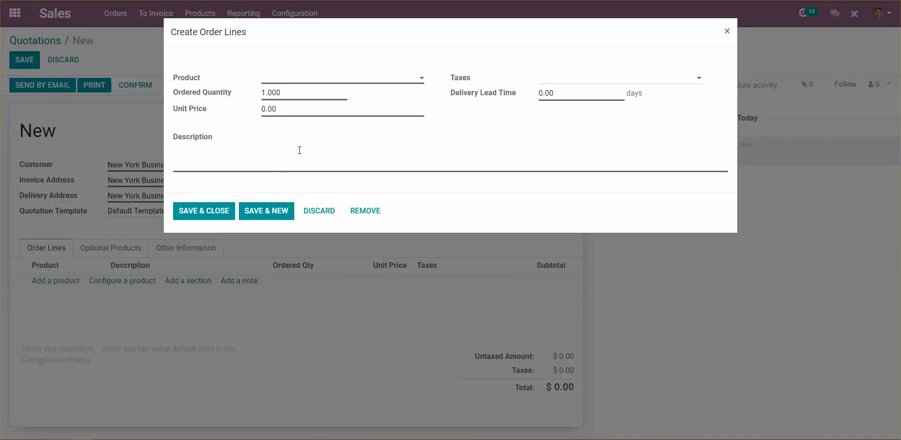
pyautogui.press('Return')
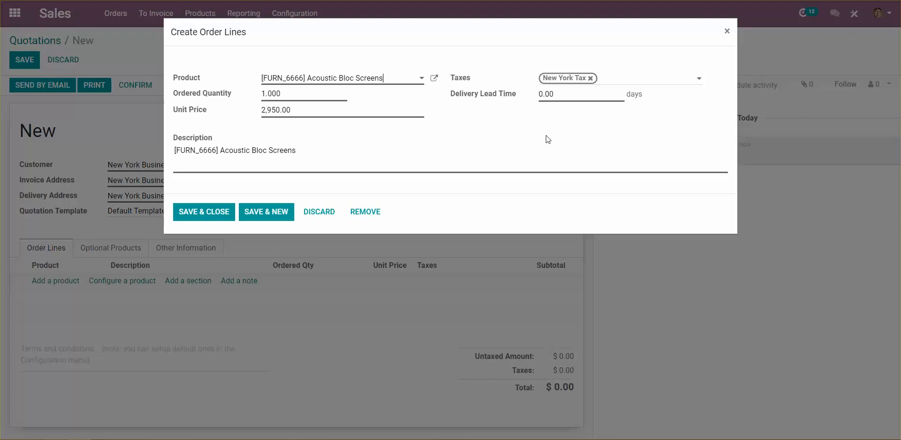
# - Clear New York Tax from the drafted order line and view the other taxes available for it
pyautogui.click(590, 77)
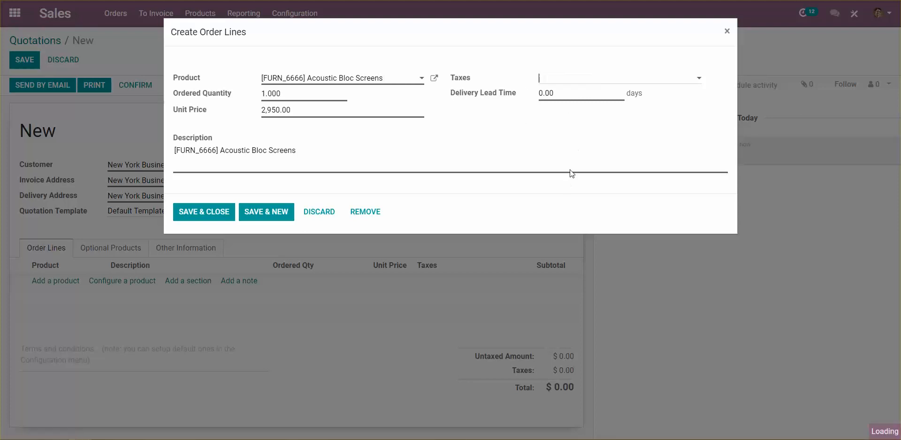
pyautogui.click(602, 80)
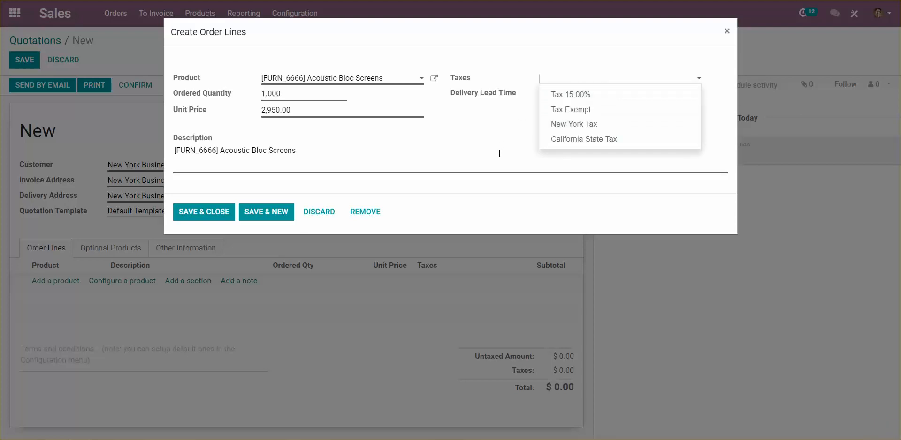
pyautogui.click(483, 199)
# - Remove the drafted order line and discard the unsaved quotation
pyautogui.click(365, 211)
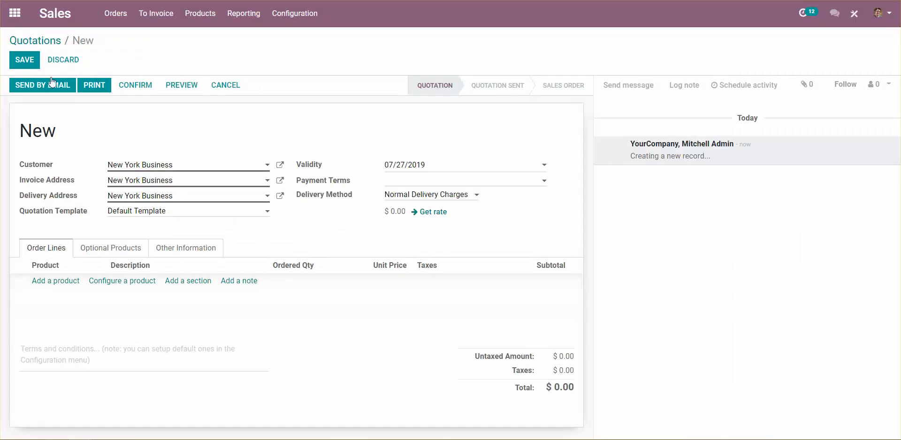
pyautogui.click(57, 62)
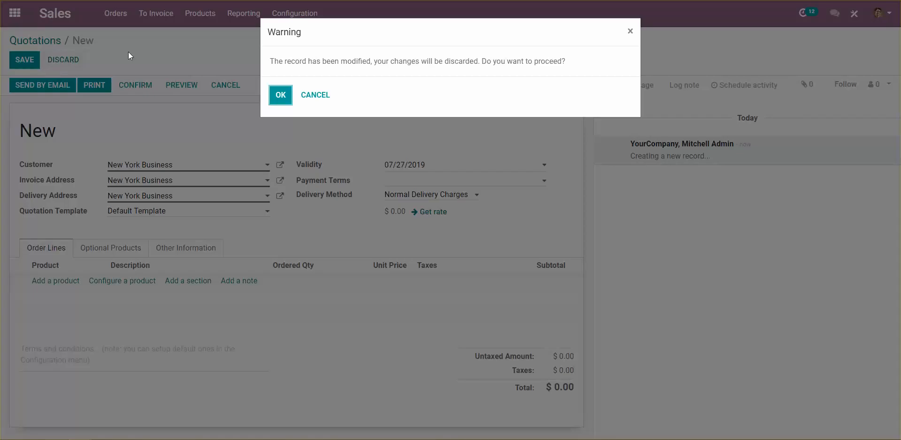
pyautogui.click(280, 97)
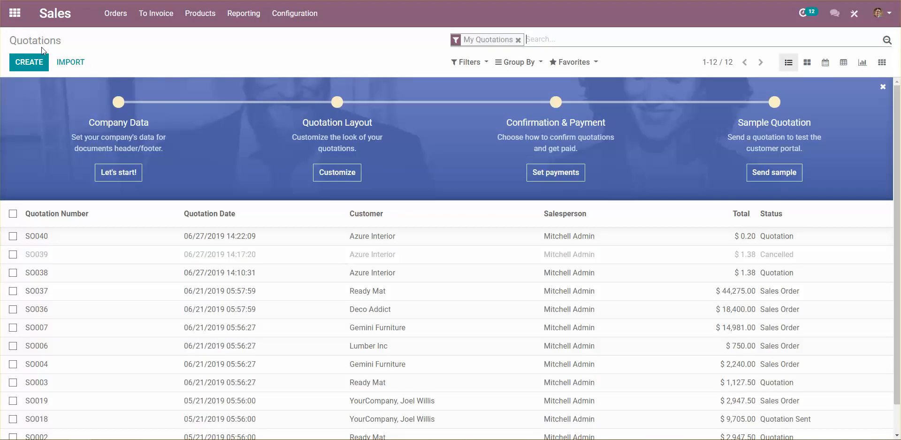
# - Switch to the Accounting app and open the New York State fiscal position for editing
pyautogui.click(15, 13)
pyautogui.click(575, 263)
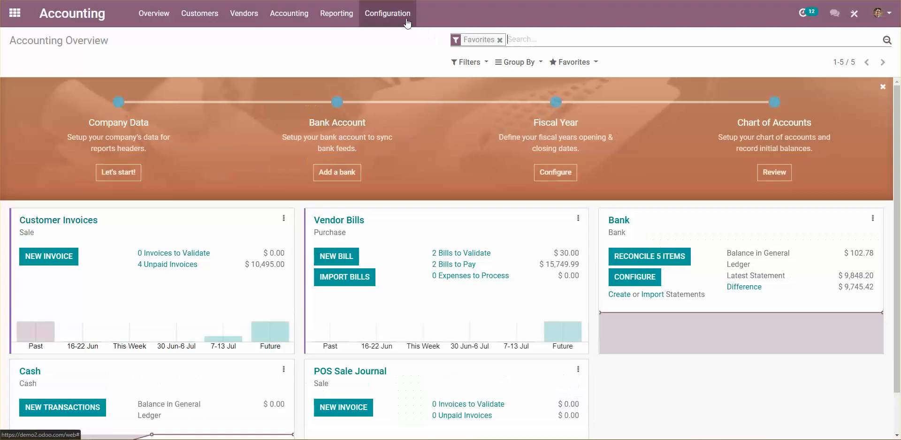
pyautogui.click(407, 23)
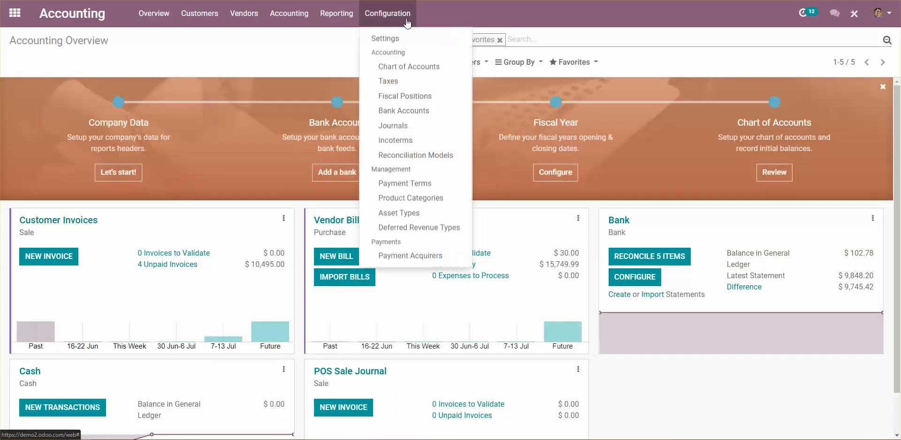
pyautogui.click(411, 95)
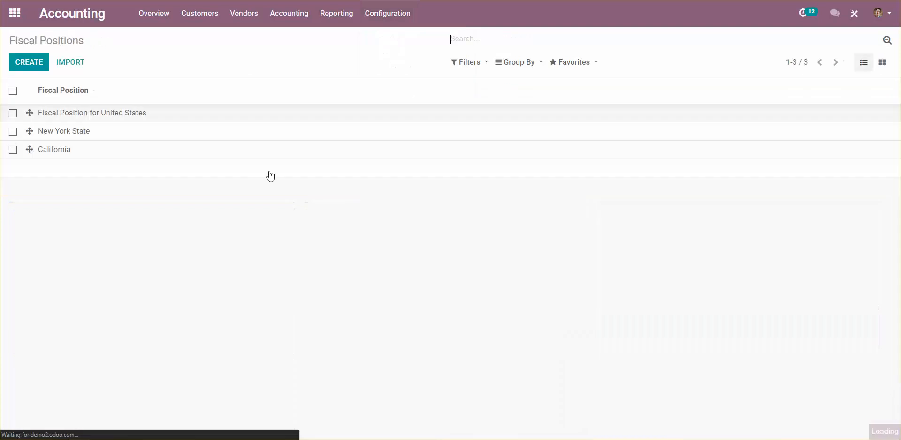
pyautogui.click(100, 131)
pyautogui.click(23, 68)
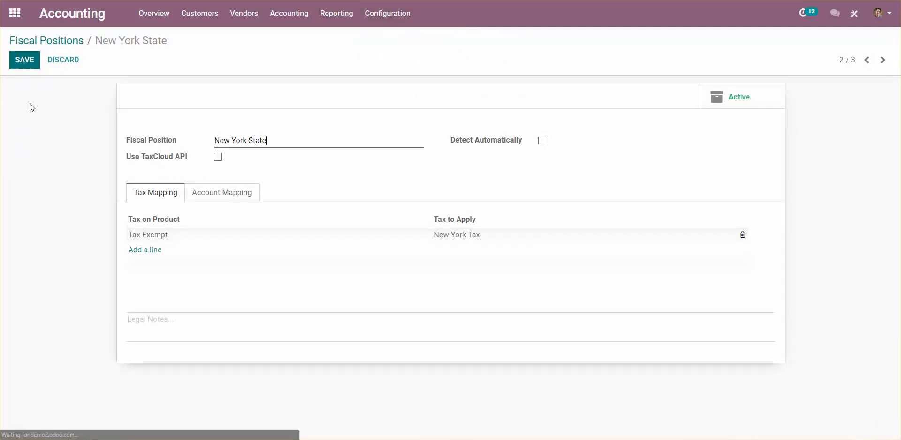
pyautogui.moveTo(277, 142); pyautogui.dragTo(142, 159)
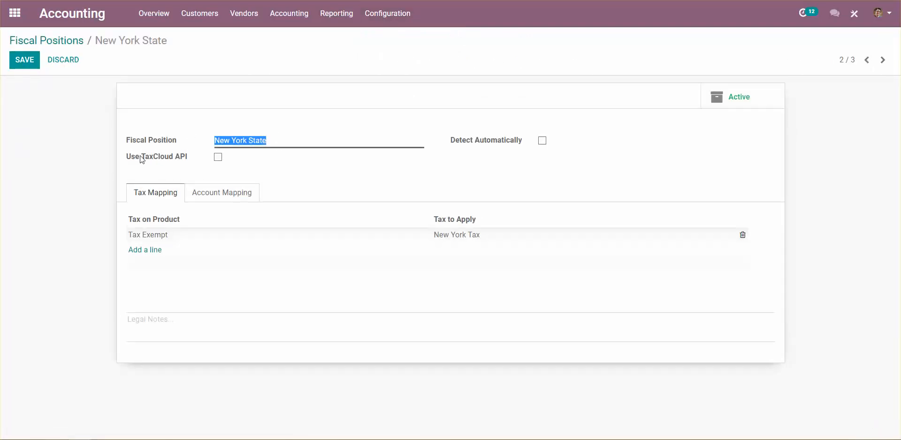
# - Enable automatic detection for the New York State fiscal position and set its country group to Europe
pyautogui.click(542, 140)
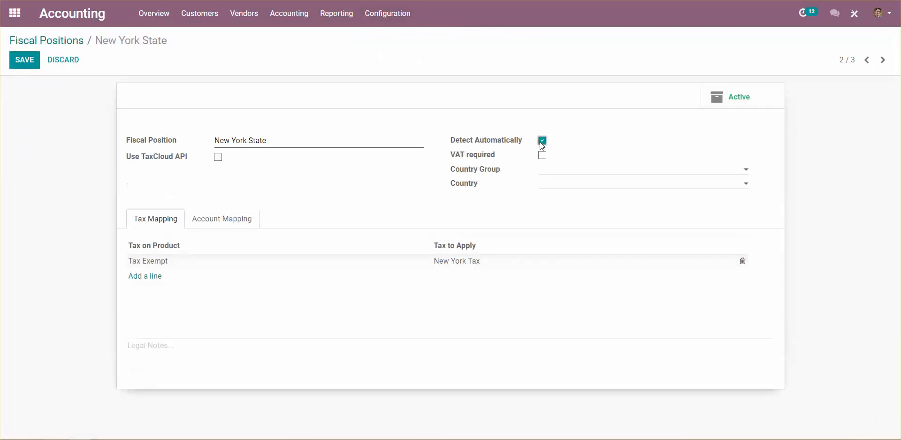
pyautogui.click(555, 176)
pyautogui.click(554, 185)
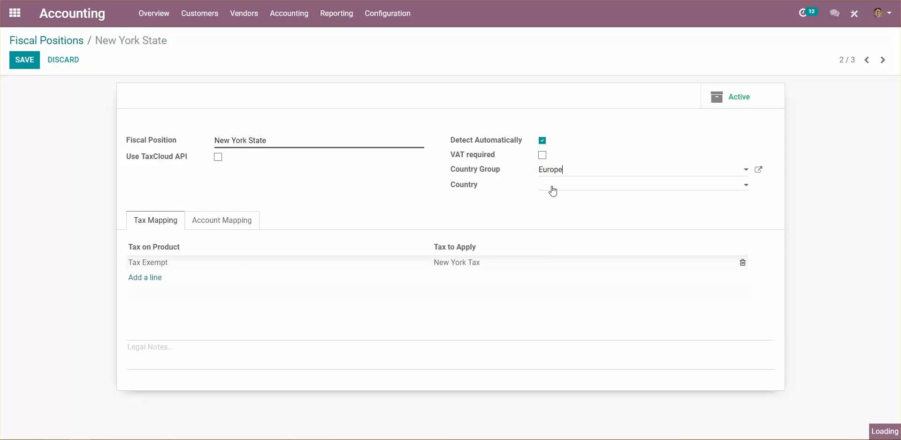
# - Clear the country group of the New York State fiscal position and set its country to United States
pyautogui.moveTo(562, 172); pyautogui.dragTo(517, 171)
pyautogui.press('BackSpace')
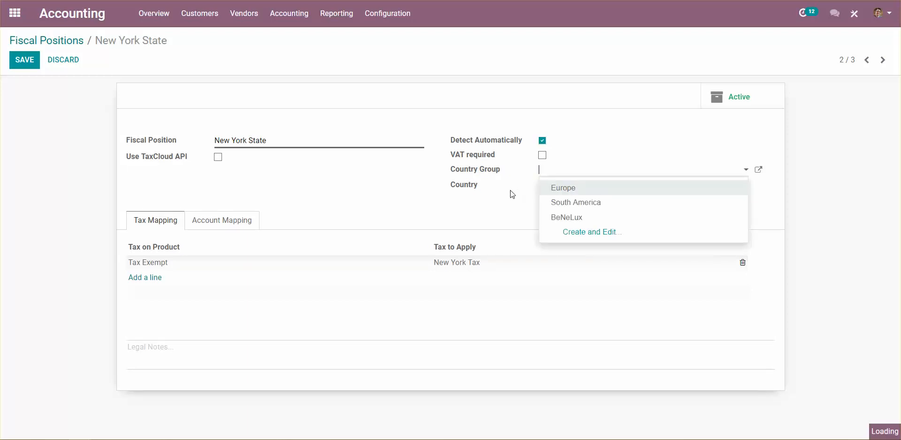
pyautogui.click(510, 190)
pyautogui.click(571, 186)
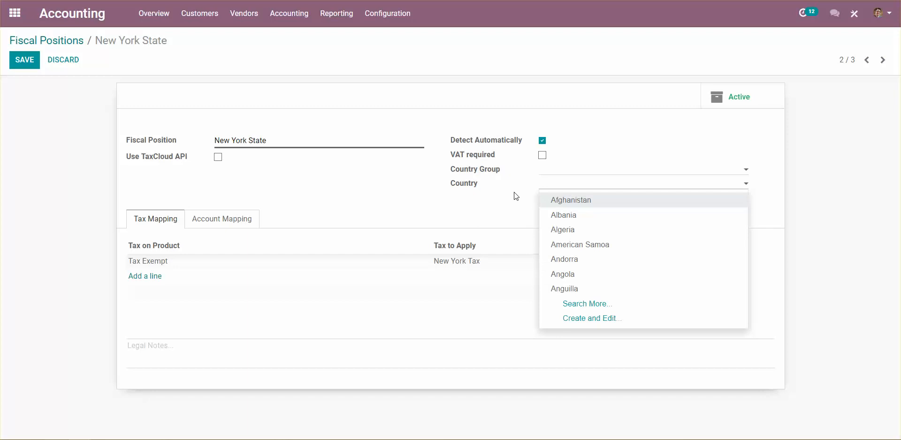
pyautogui.write('Uni')
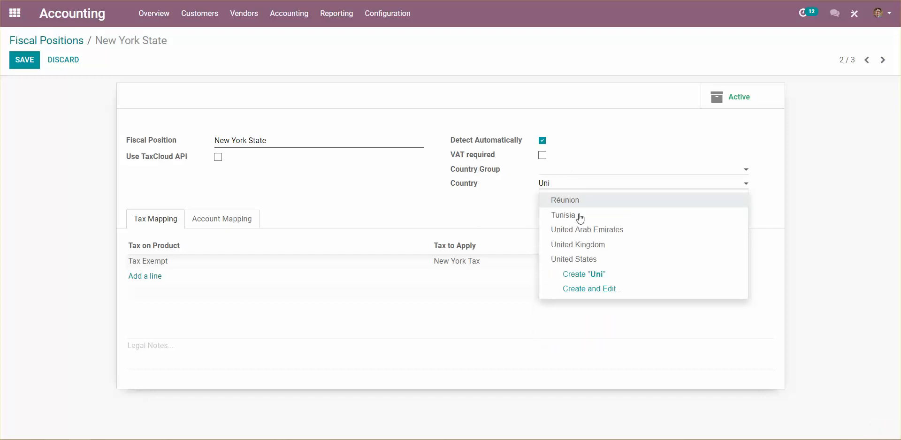
pyautogui.click(587, 259)
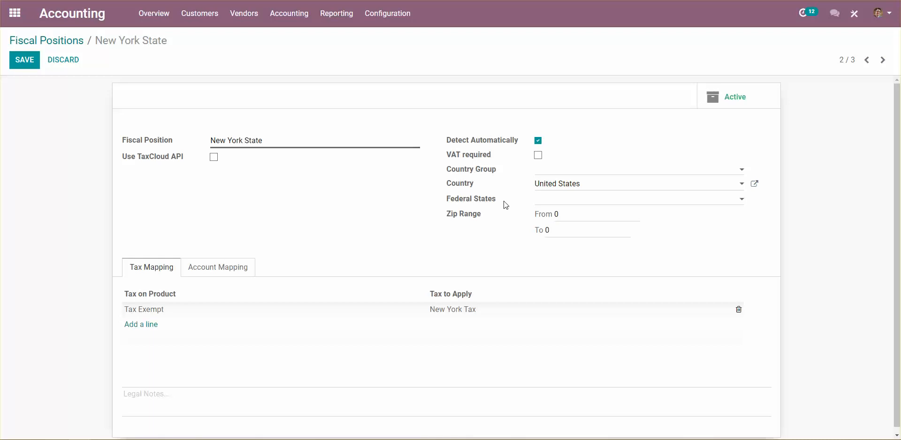
# - Add New York (US) to the fiscal position's federal states and open the start of the zip range for editing
pyautogui.click(571, 198)
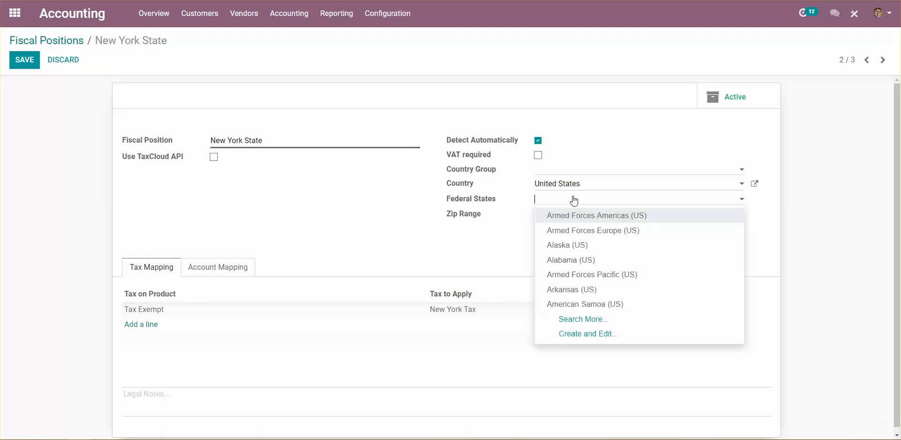
pyautogui.write('New yo')
pyautogui.press('Return')
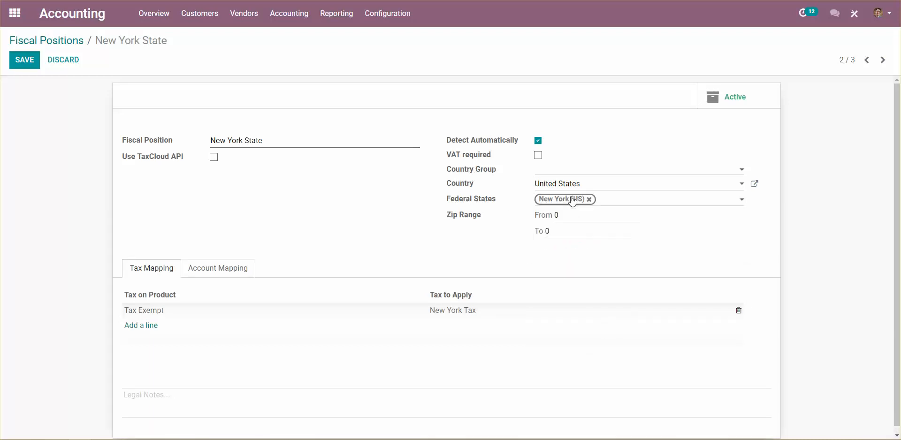
pyautogui.click(573, 216)
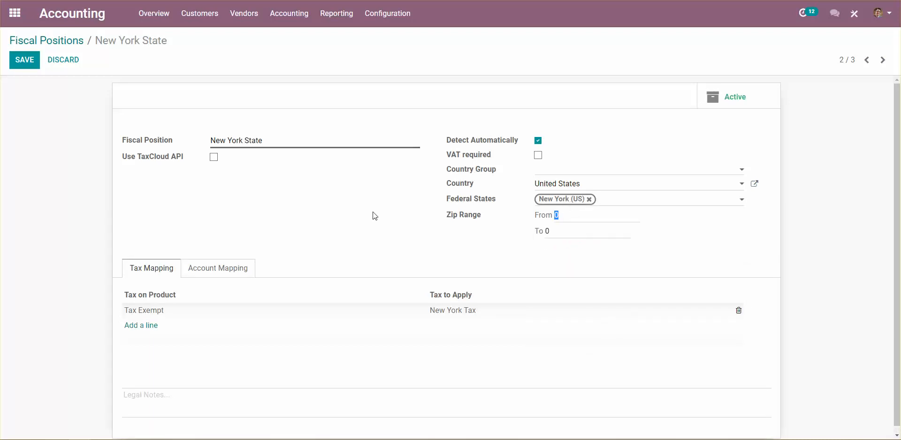